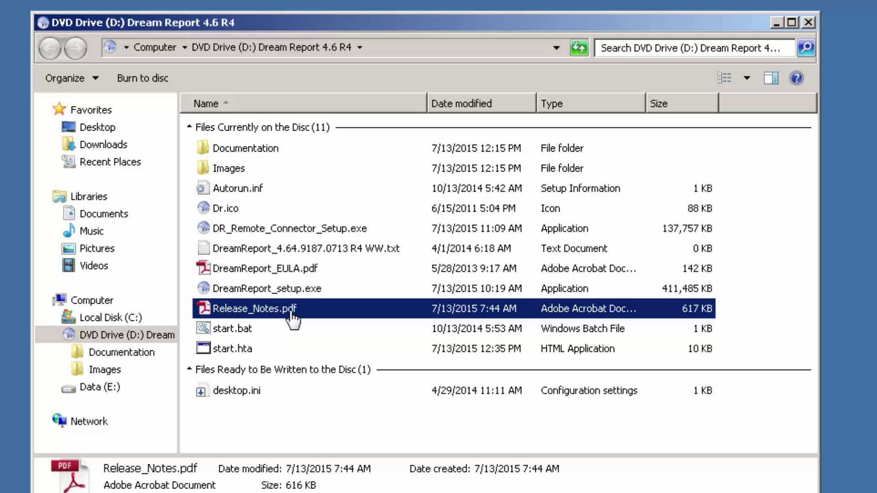
# - Select DreamReport_setup.exe on the Dream Report 4.6 R4 disc in drive D
pyautogui.click(269, 294)
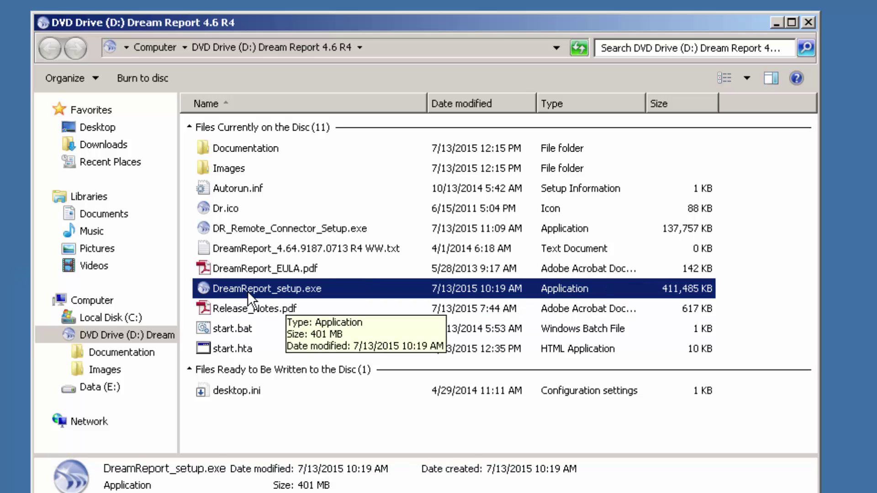
# - Run DreamReport_setup.exe, skip .NET 3.5, accept the licence and keep C:\ODS\Dream Report
pyautogui.doubleClick(247, 291)
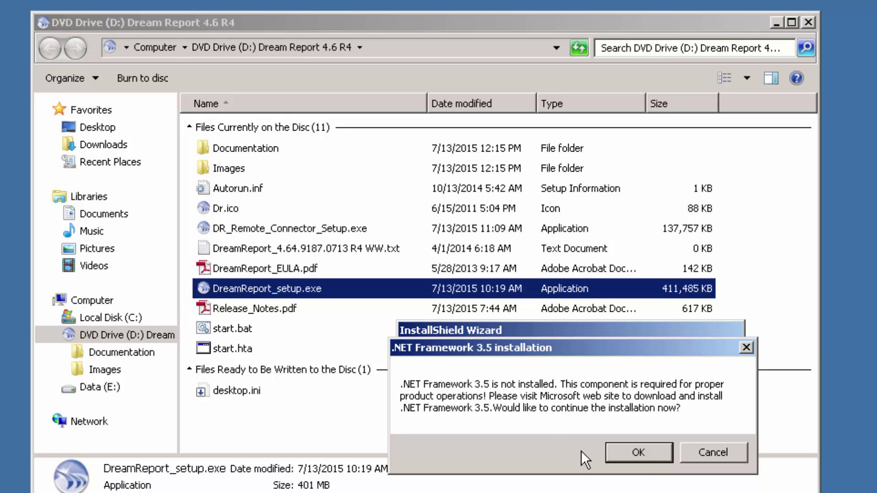
pyautogui.click(636, 449)
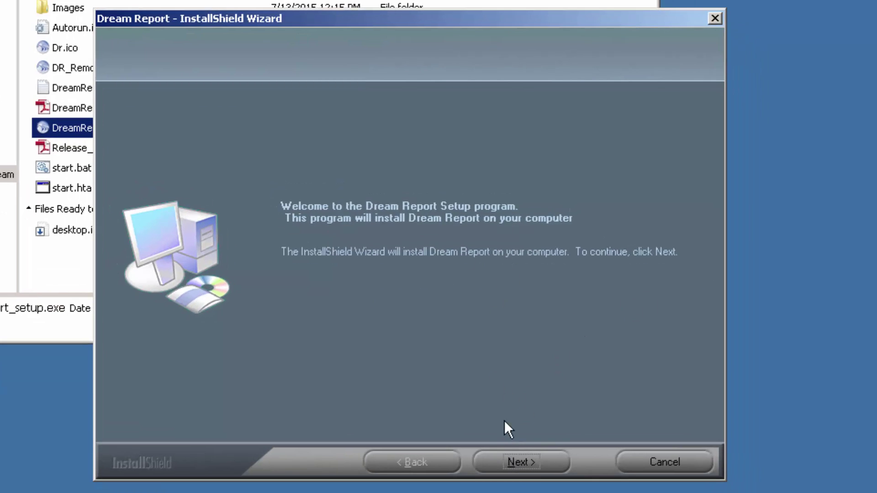
pyautogui.click(535, 461)
pyautogui.moveTo(695, 151); pyautogui.dragTo(692, 169)
pyautogui.click(521, 475)
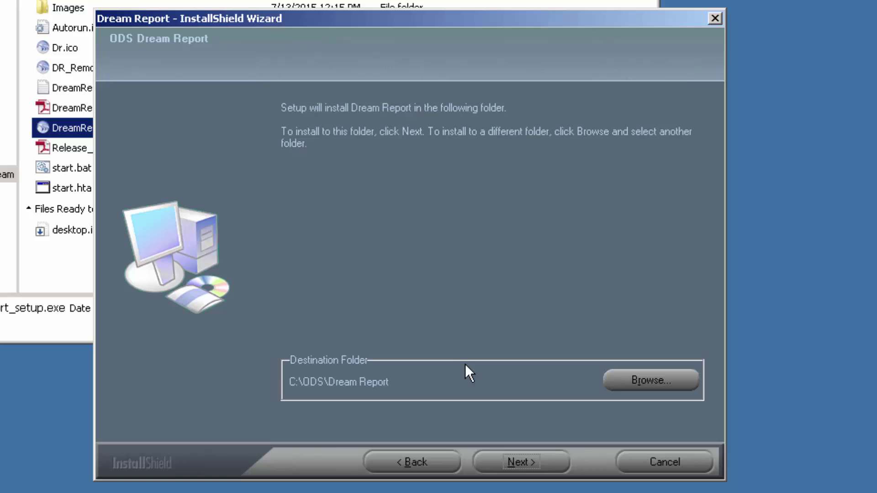
pyautogui.click(518, 460)
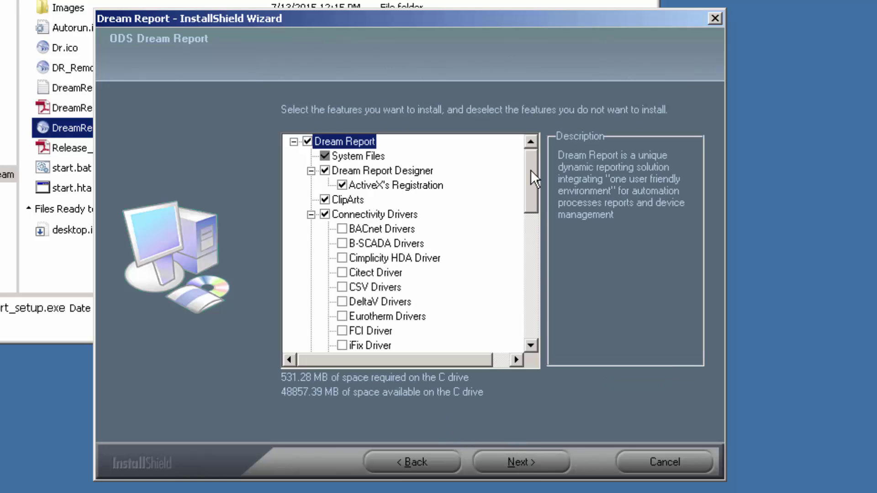
# - Add OLE DB Driver, Wonderware Drivers and M-NET Driver to the features and install
pyautogui.moveTo(530, 169); pyautogui.dragTo(494, 286)
pyautogui.click(342, 228)
pyautogui.click(340, 301)
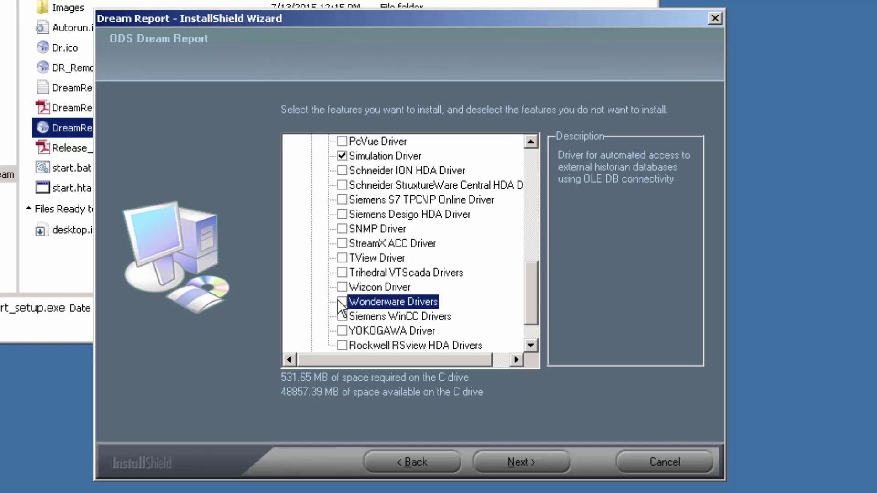
pyautogui.moveTo(536, 281); pyautogui.dragTo(534, 242)
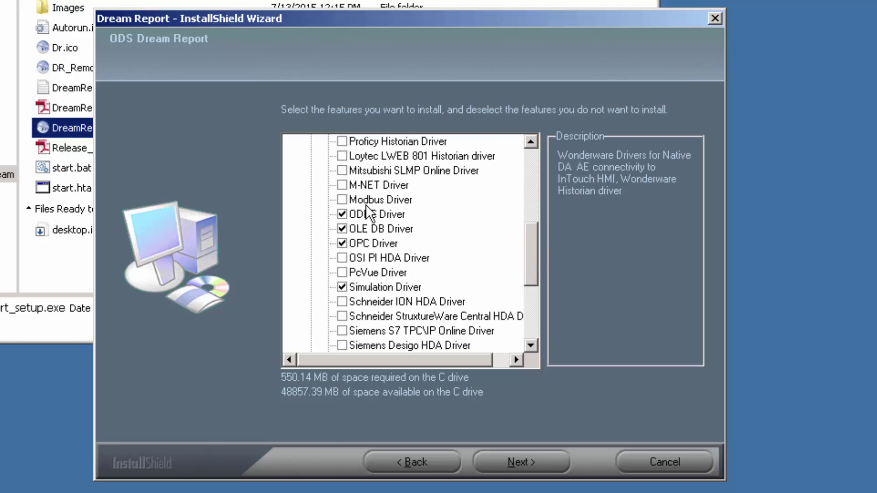
pyautogui.click(352, 188)
pyautogui.click(341, 185)
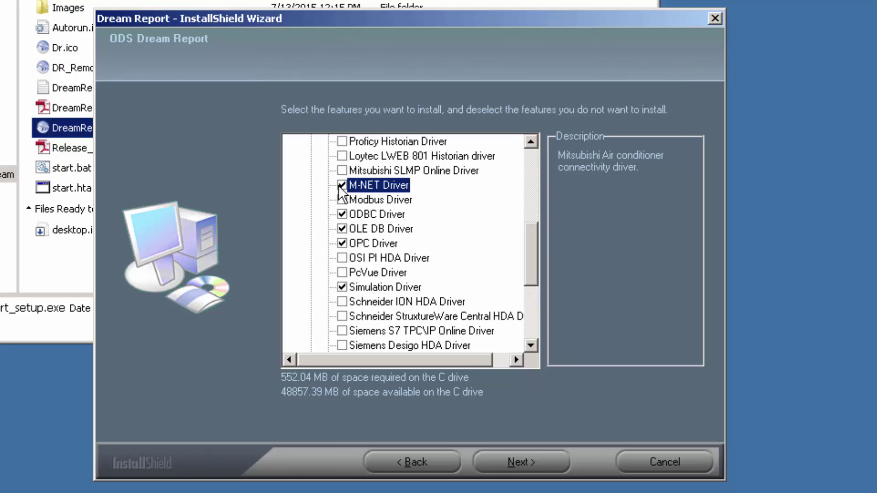
pyautogui.moveTo(544, 242); pyautogui.dragTo(542, 179)
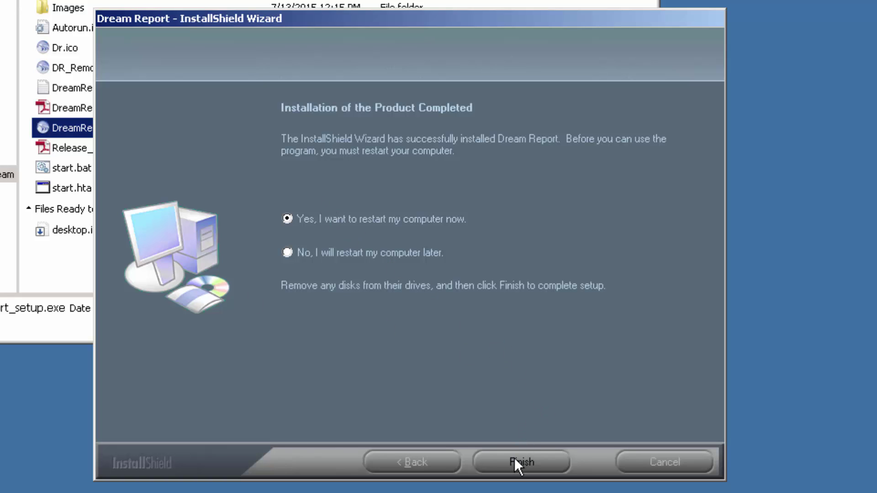
# - Finish the wizard with 'Yes, I want to restart my computer now' selected
pyautogui.click(517, 460)
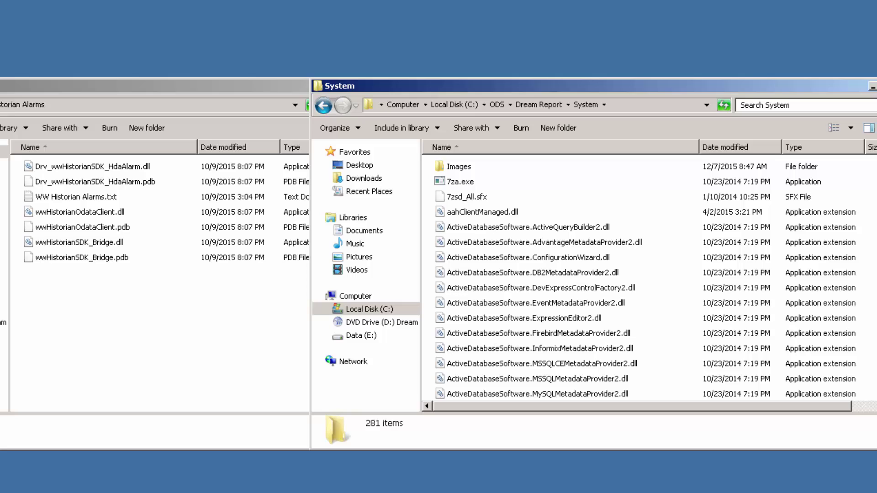
# - Select the six HdaAlarm, OdataClient and SDK_Bridge .dll/.pdb files, targeting the System folder
pyautogui.click(628, 108)
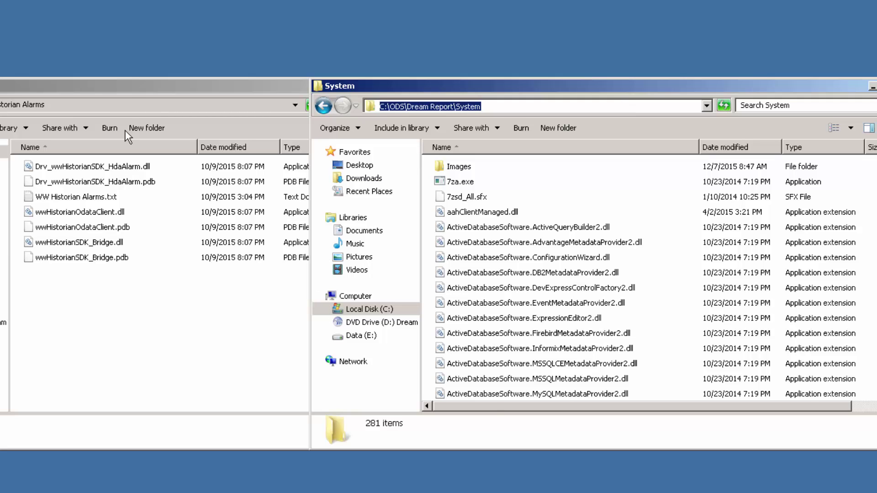
pyautogui.click(136, 84)
pyautogui.click(94, 170)
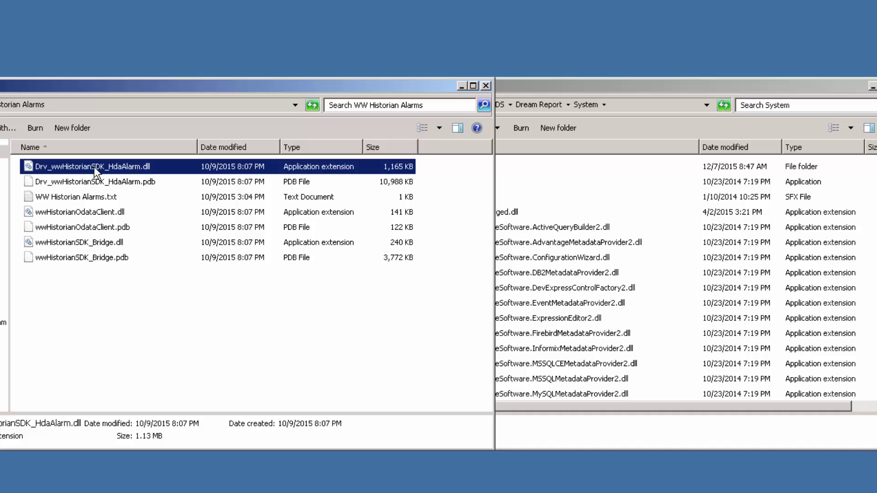
pyautogui.keyDown('shift'); pyautogui.click(110, 188); pyautogui.keyUp('shift')
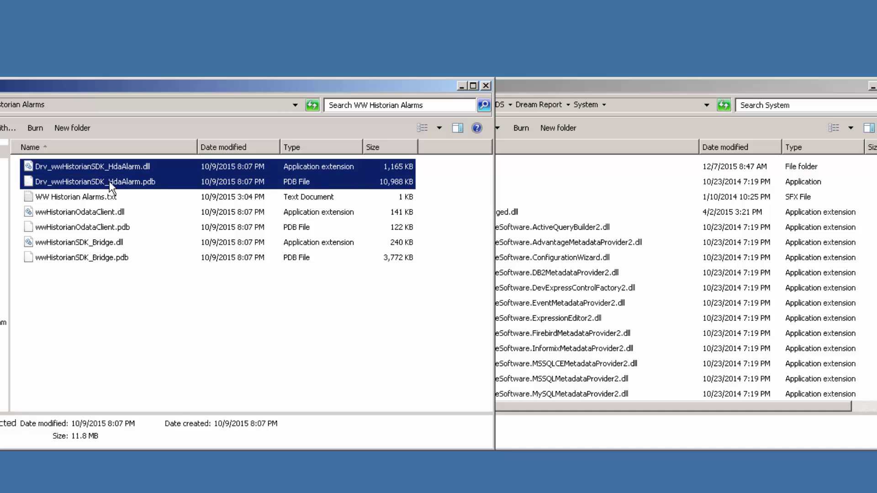
pyautogui.keyDown('ctrl'); pyautogui.click(89, 214); pyautogui.keyUp('ctrl')
pyautogui.keyDown('ctrl'); pyautogui.click(87, 229); pyautogui.keyUp('ctrl')
pyautogui.keyDown('ctrl'); pyautogui.click(88, 245); pyautogui.keyUp('ctrl')
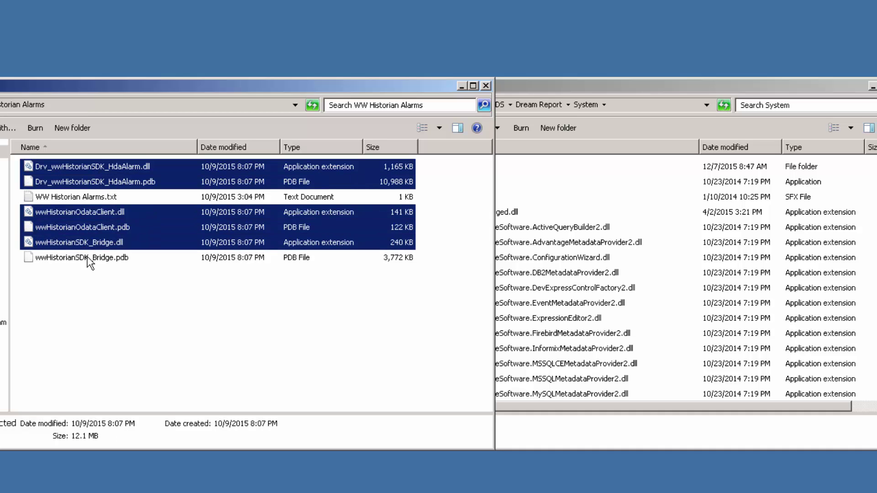
pyautogui.keyDown('ctrl'); pyautogui.click(91, 260); pyautogui.keyUp('ctrl')
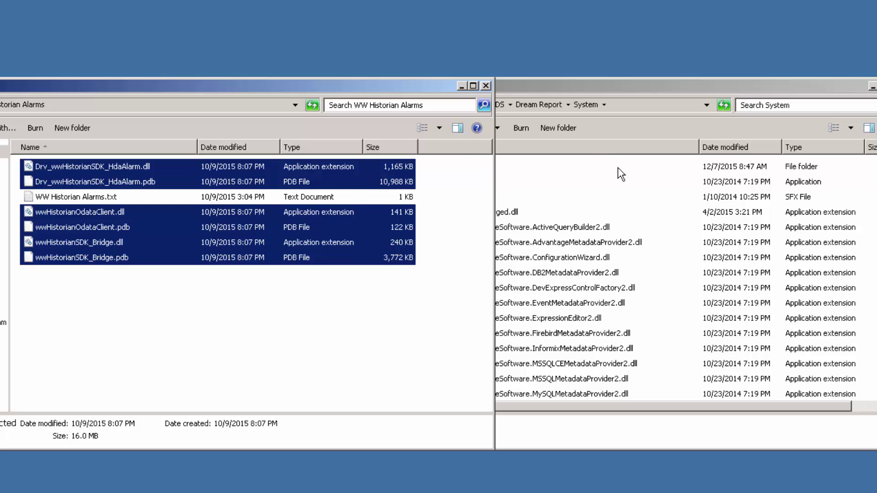
pyautogui.click(771, 86)
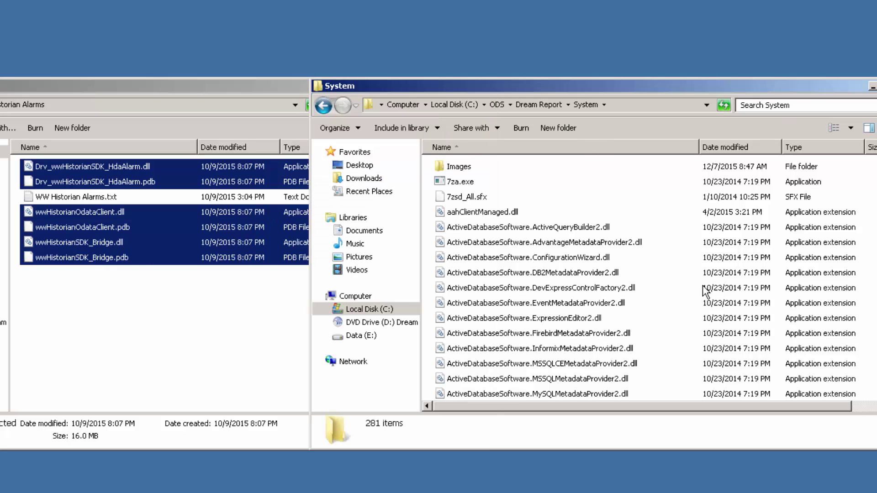
pyautogui.click(584, 259)
# - Paste the hotfix files into System, replacing the older copies for all conflicts
pyautogui.hotkey('ctrl', 'v')
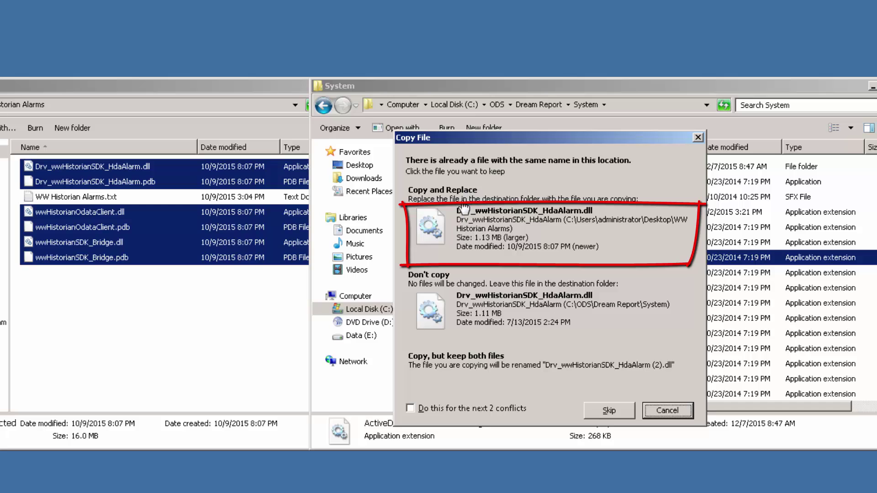
pyautogui.click(414, 410)
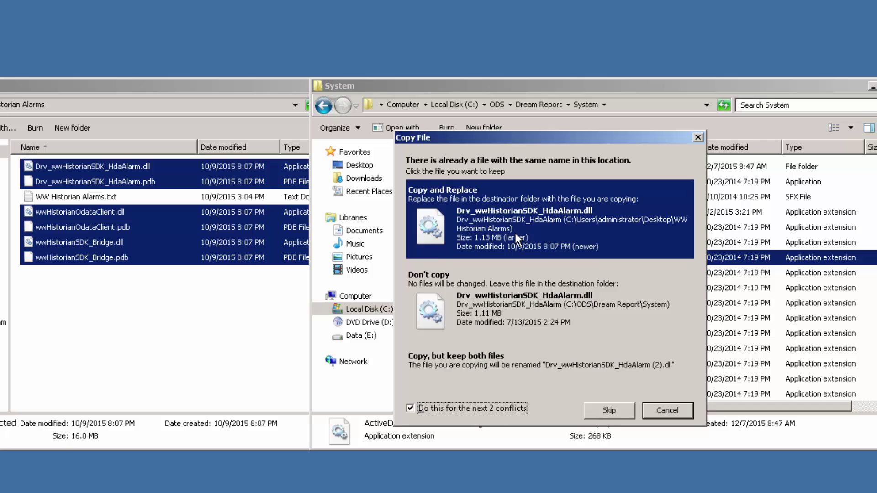
pyautogui.click(517, 238)
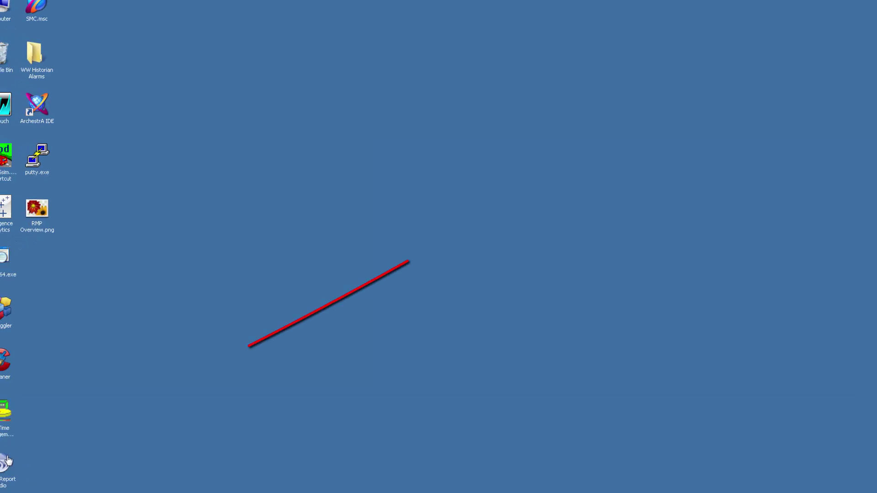
# - Open Dream Report Studio from its desktop shortcut's context menu
pyautogui.click(7, 459)
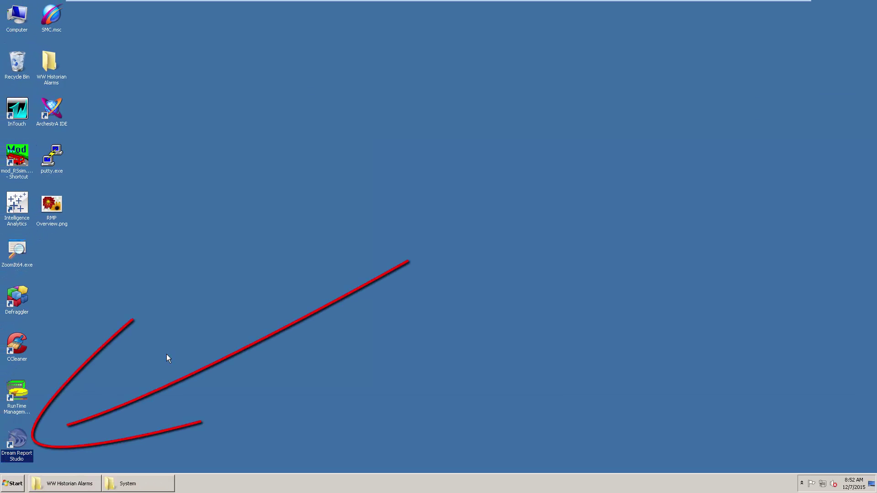
pyautogui.rightClick(18, 440)
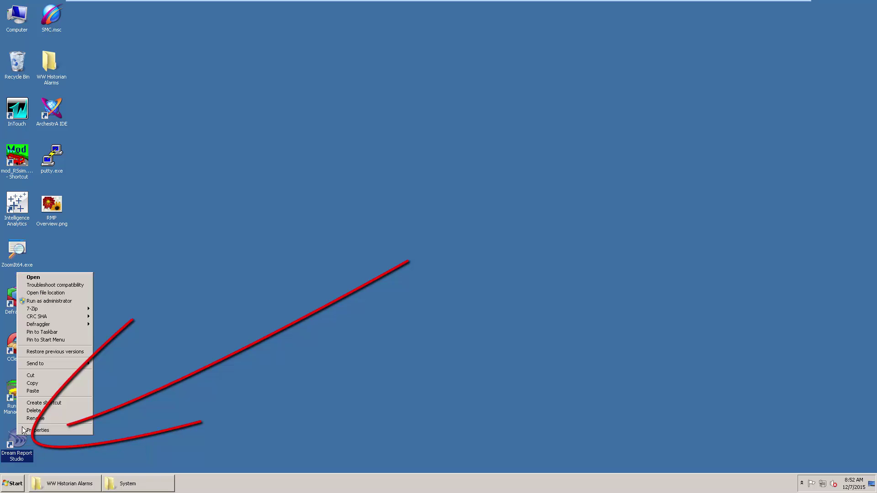
pyautogui.click(43, 278)
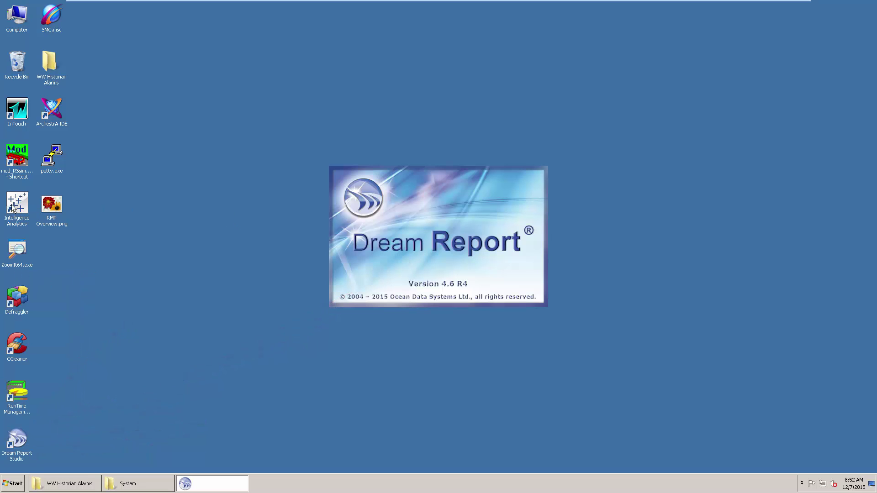